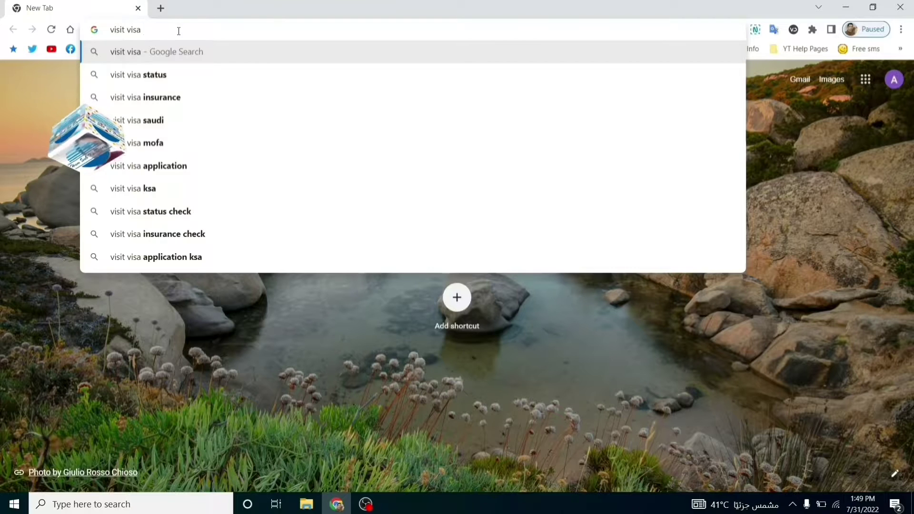
Search for "visit visa mofa" and open the Ministry of Foreign Affairs visa platform to view its services
click(184, 144)
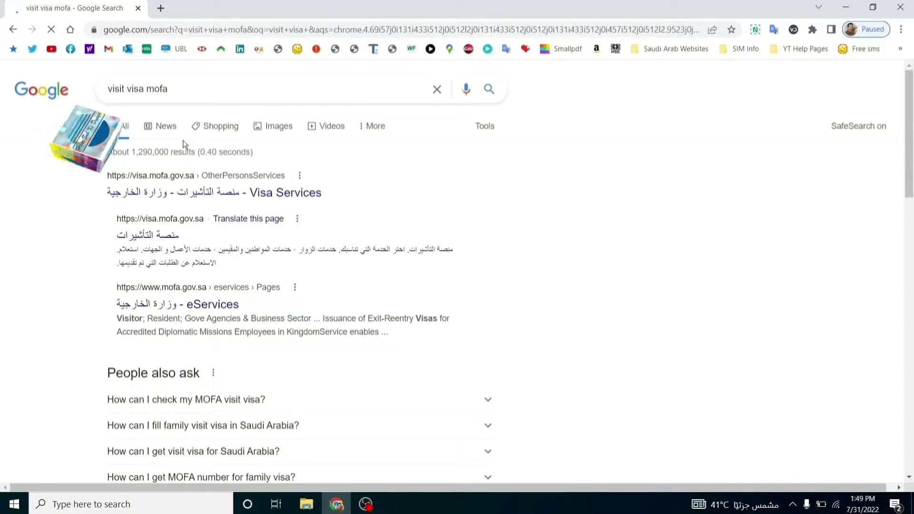
click(193, 198)
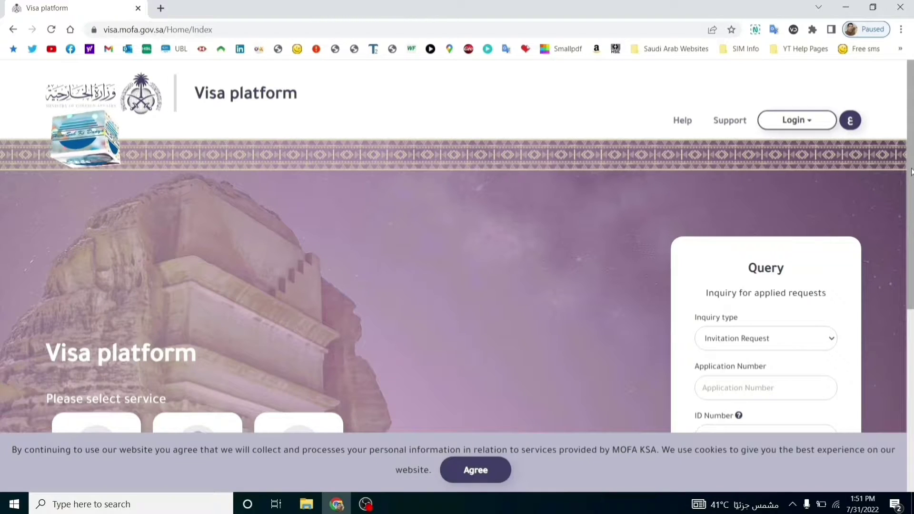
drag(910, 170, 913, 247)
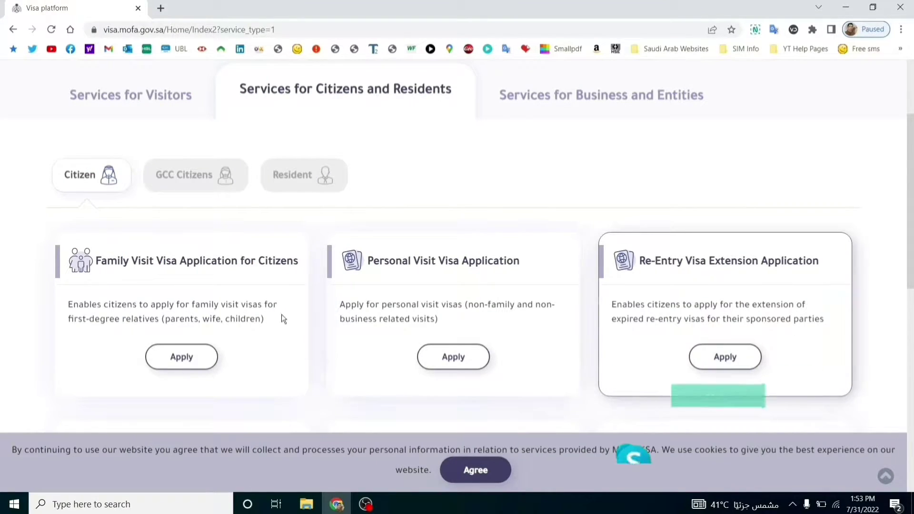
Go to the individuals login page and choose the National Single Sign-On login for citizens and residents
click(200, 186)
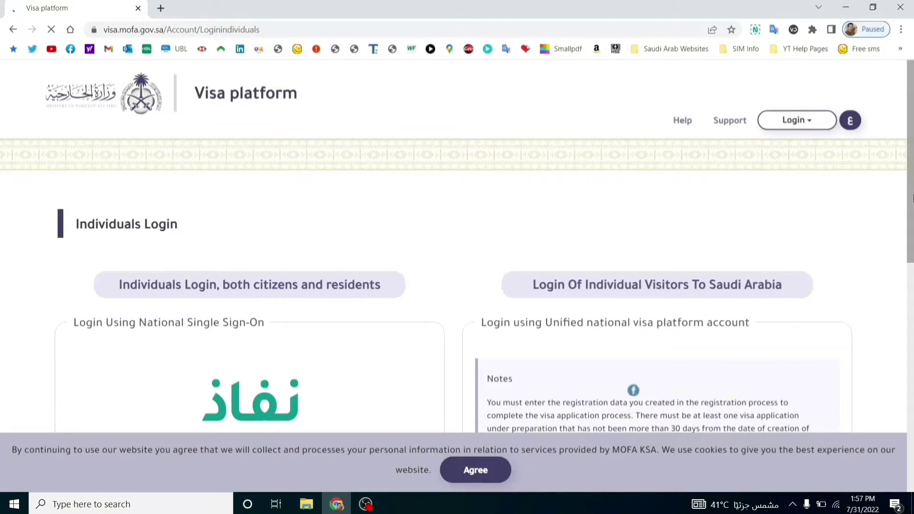
scroll(907, 171, down, 2)
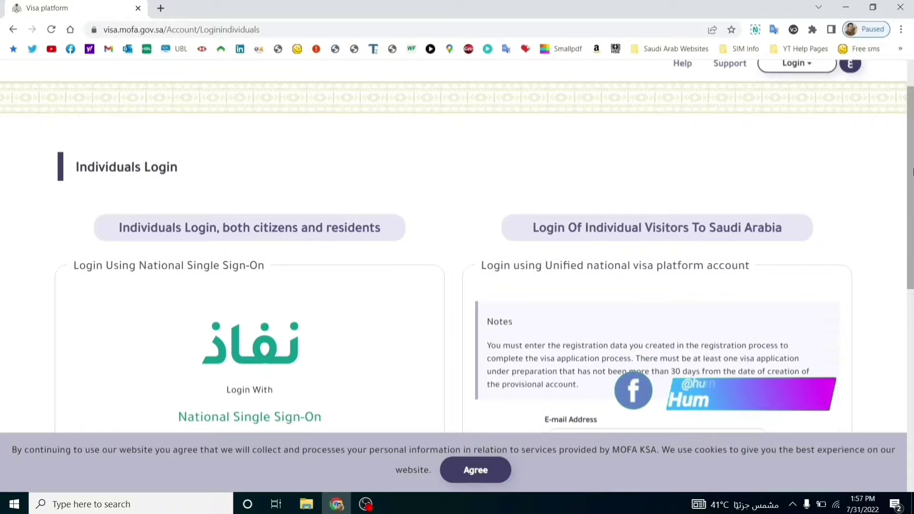
drag(913, 180, 912, 202)
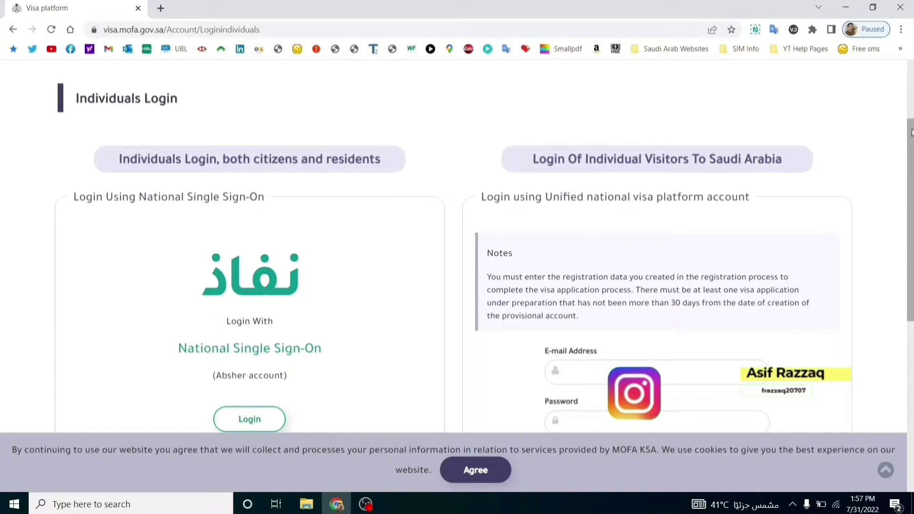
scroll(911, 132, down, 1)
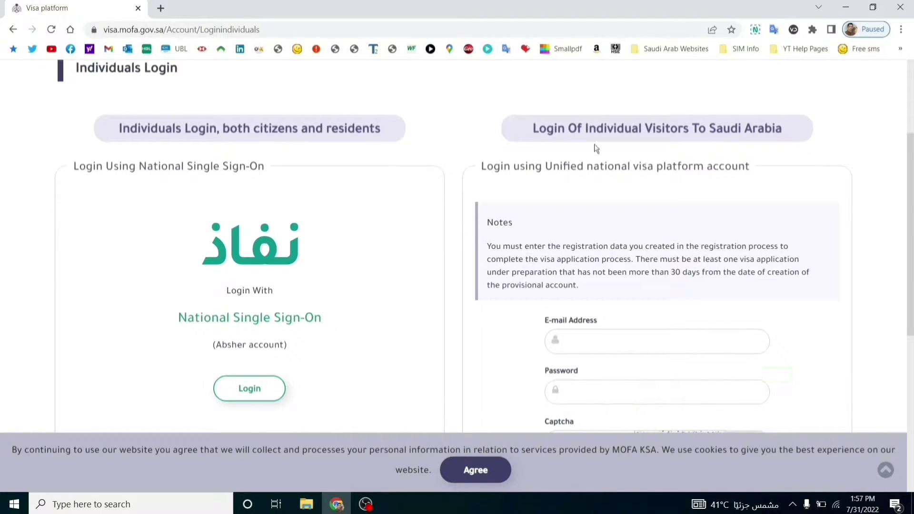
scroll(429, 214, down, 2)
click(246, 292)
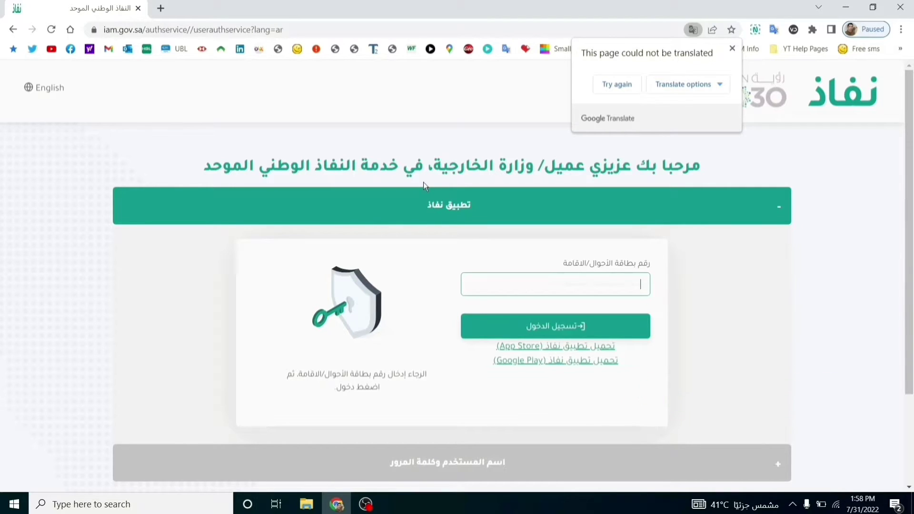
Switch the National Single Sign-On page to English and start the login with the National/Iqama ID
click(48, 89)
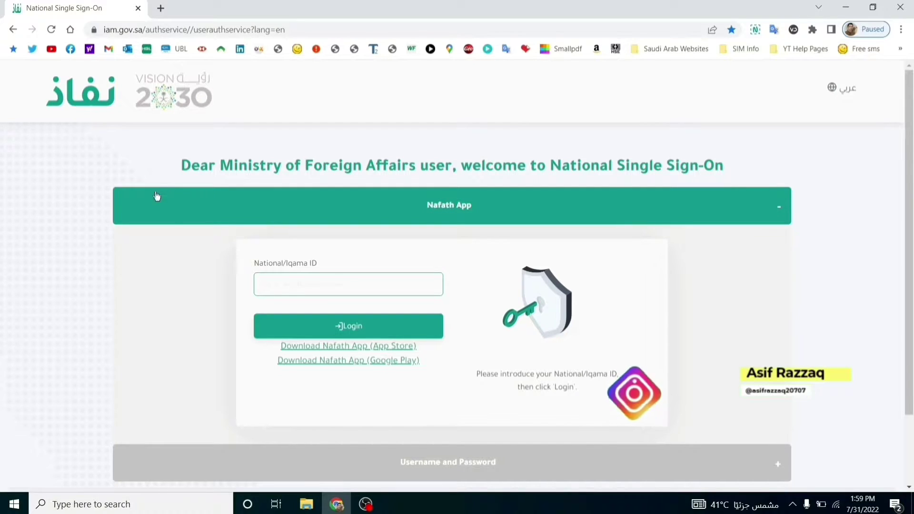
click(286, 289)
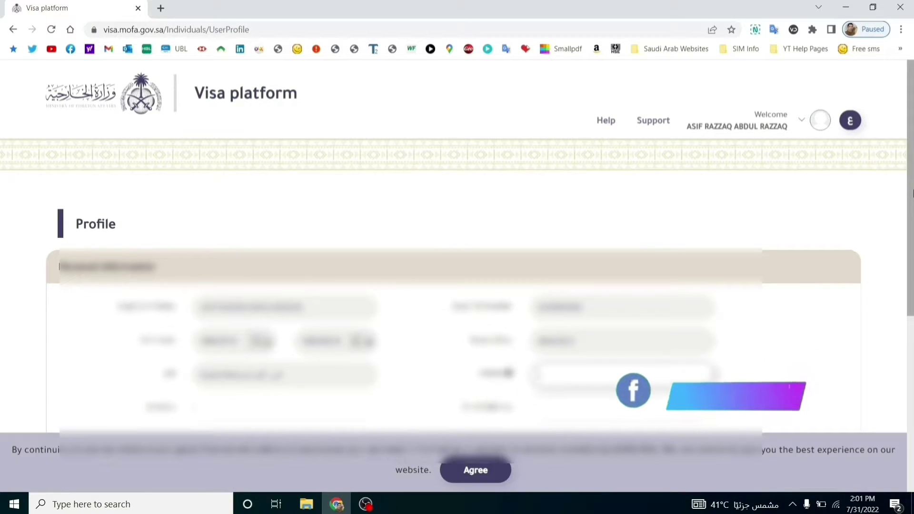
Read the help note of the empty field in the Job row of the profile's personal information and fill in that field
scroll(911, 202, down, 1)
scroll(911, 203, down, 1)
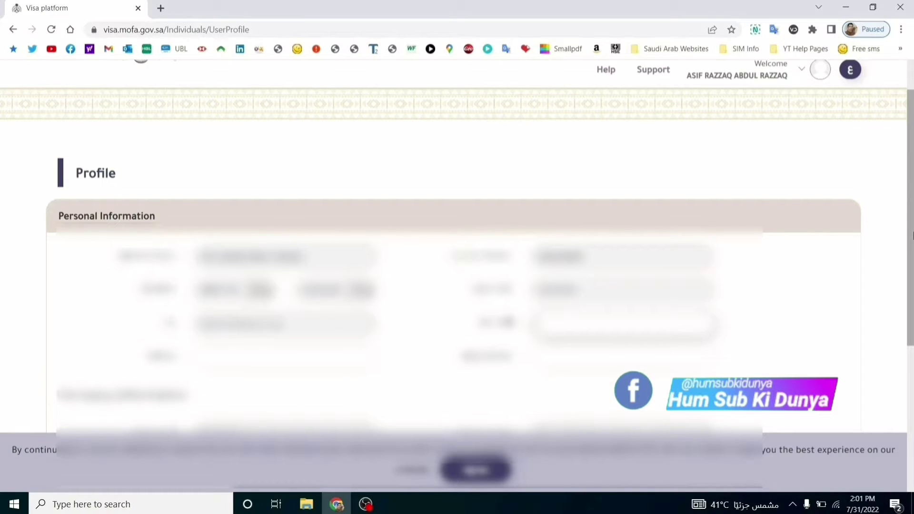
drag(913, 233, 912, 276)
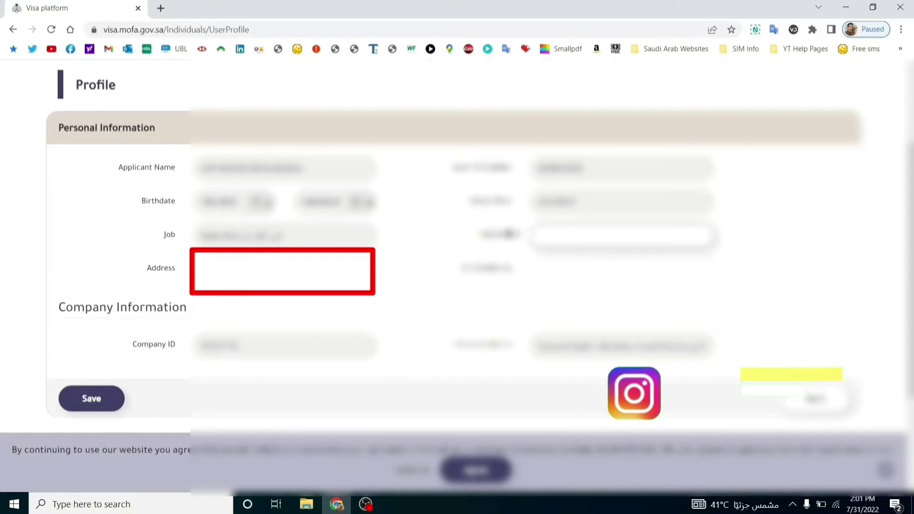
click(509, 236)
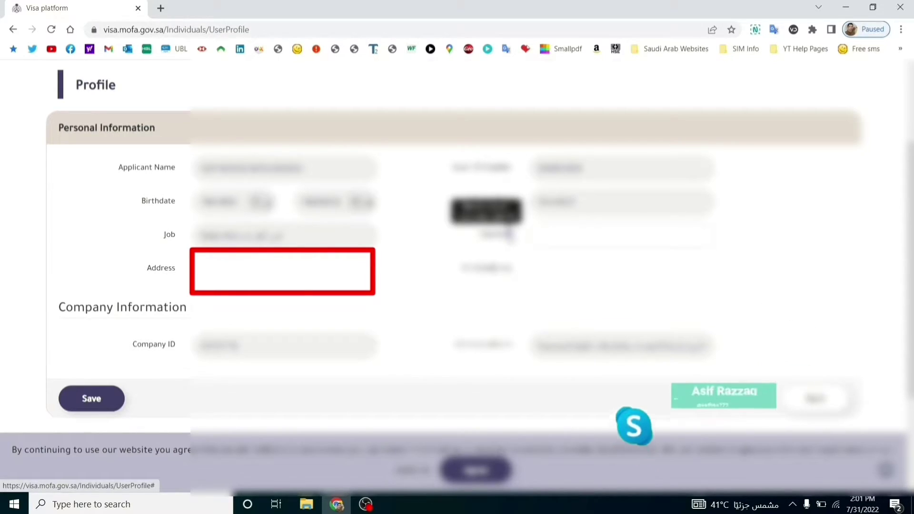
mouse_move(509, 235)
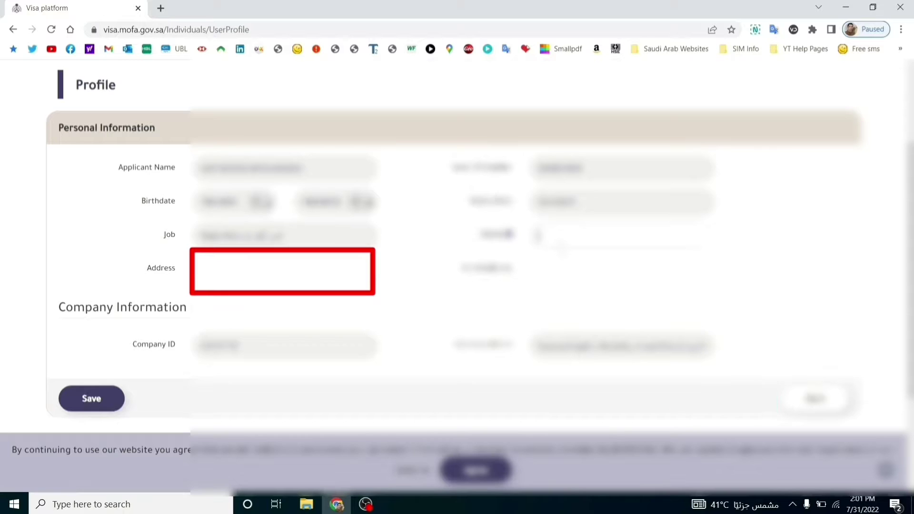
click(619, 236)
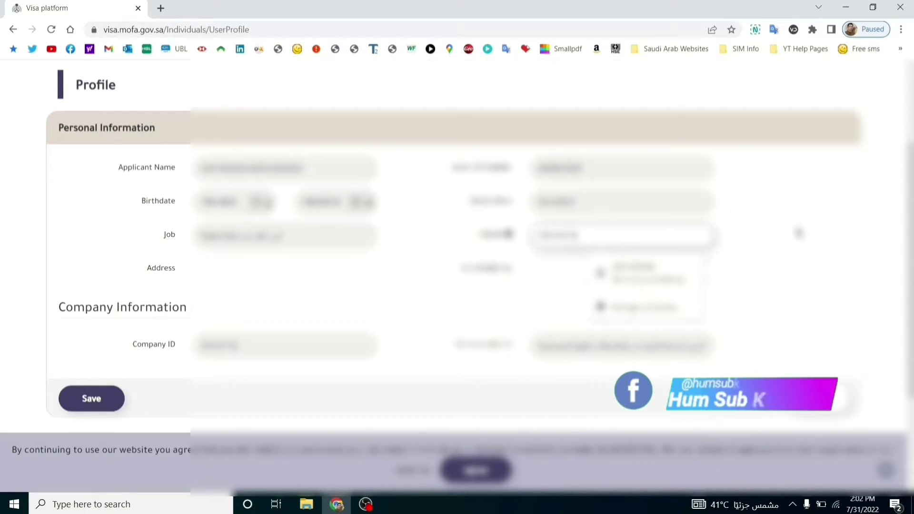
click(799, 233)
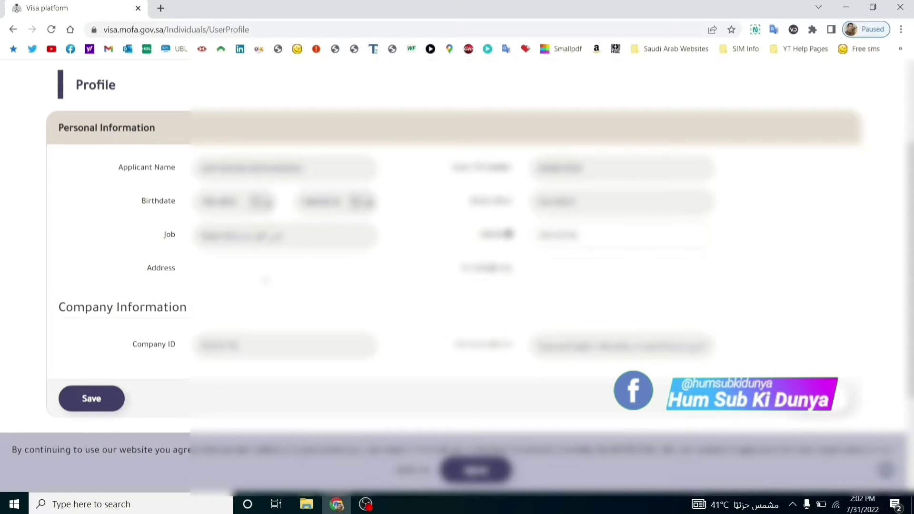
Enter the applicant's address in the profile and save the profile data
click(264, 275)
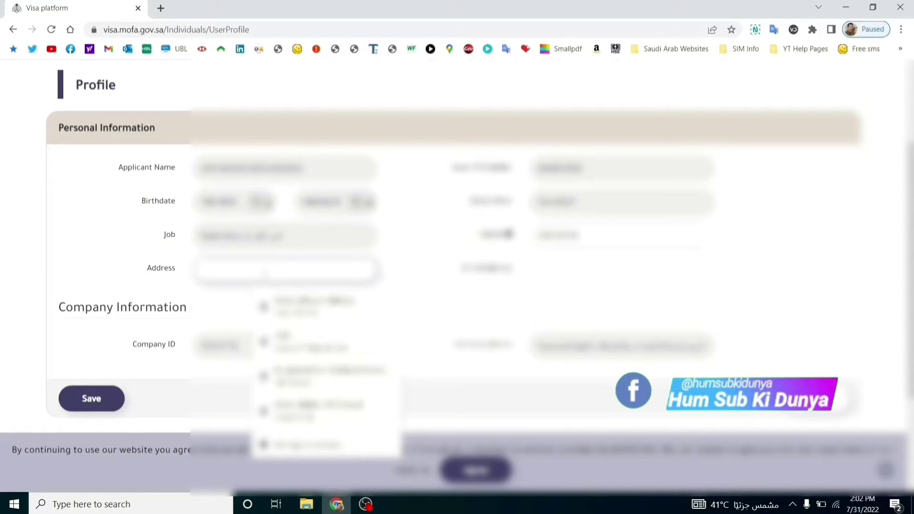
text(hy)
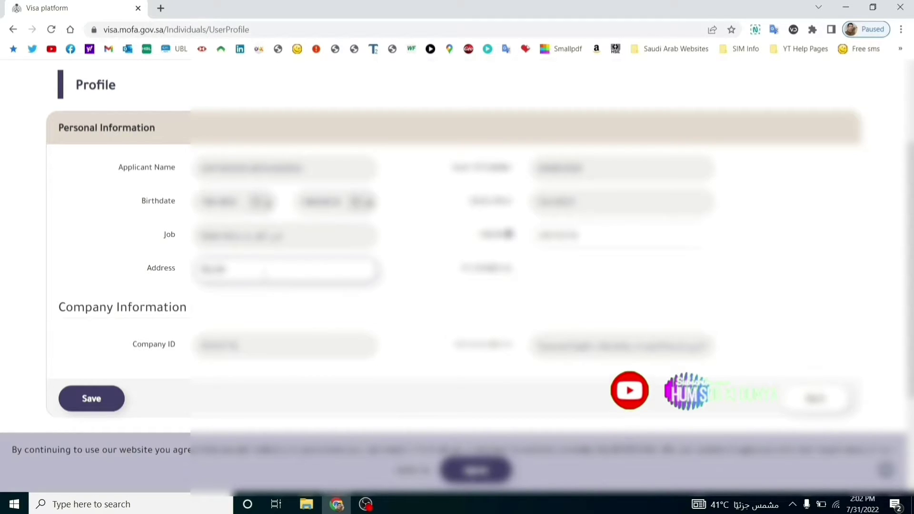
click(99, 400)
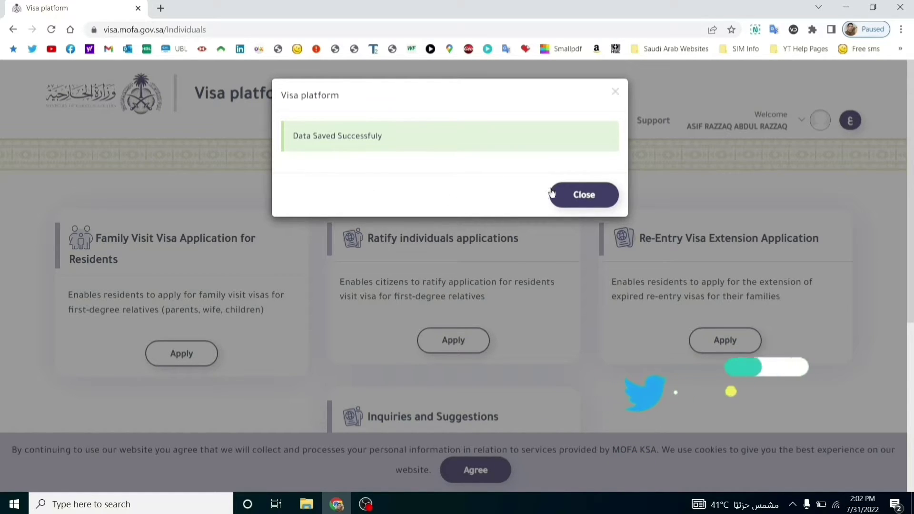
click(599, 197)
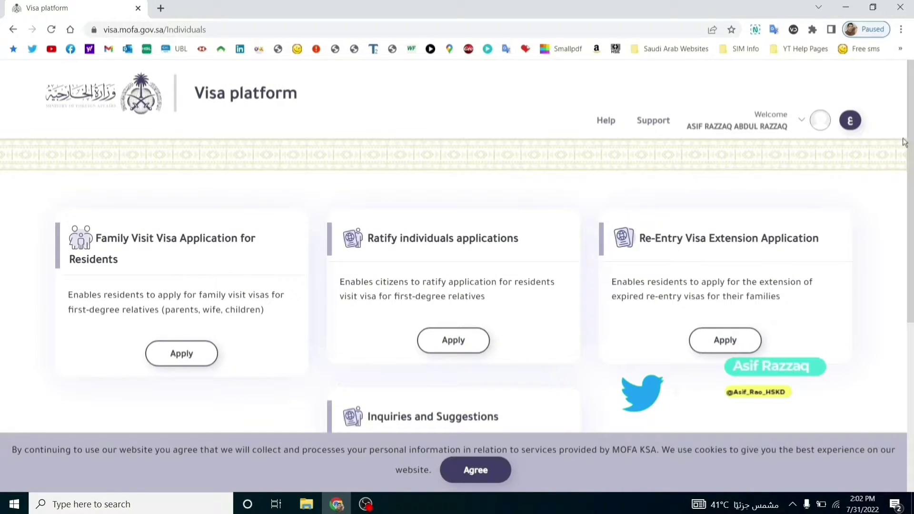
Start a Family Visit Visa Application for Residents
drag(907, 129, 912, 202)
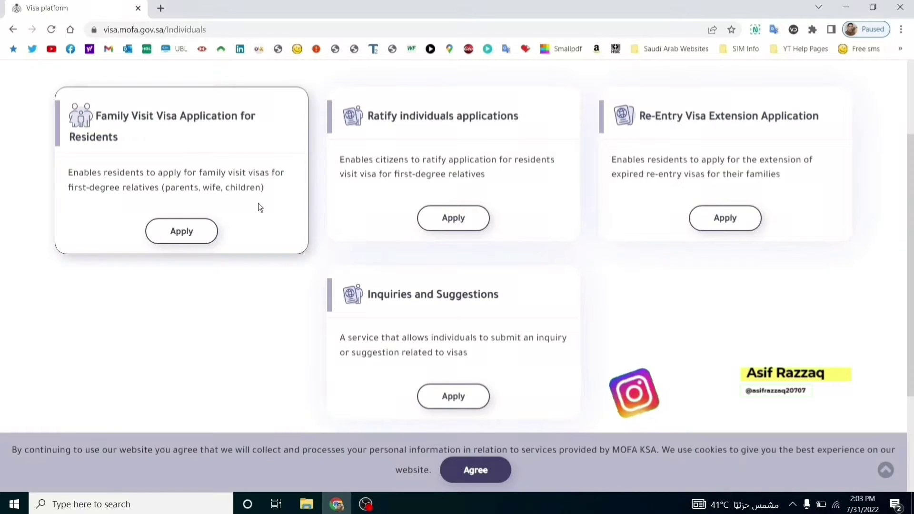
click(195, 234)
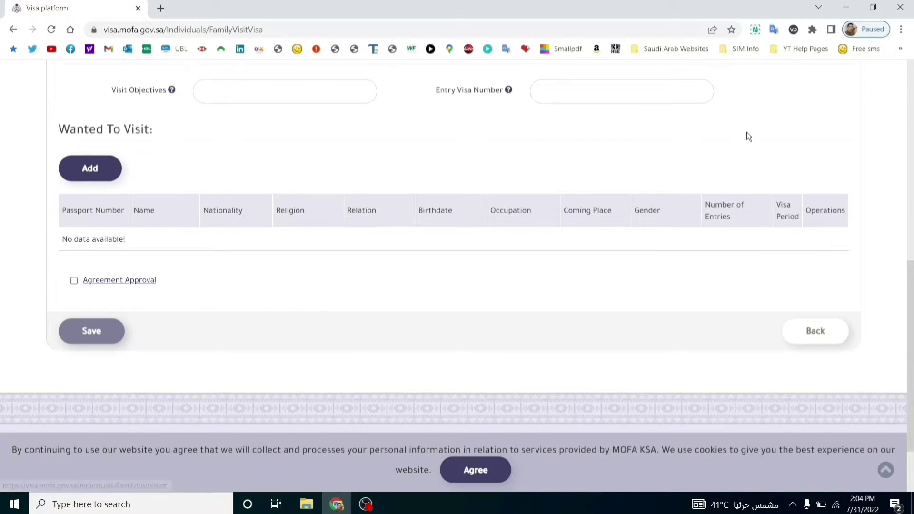
Set the application's visit objectives to the previously used entry "زيارة العائلة"
scroll(755, 238, up, 1)
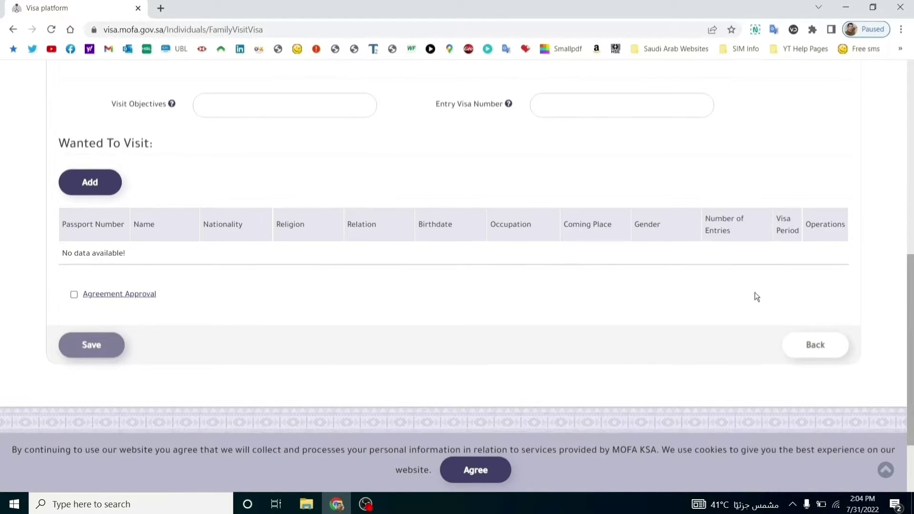
mouse_move(172, 105)
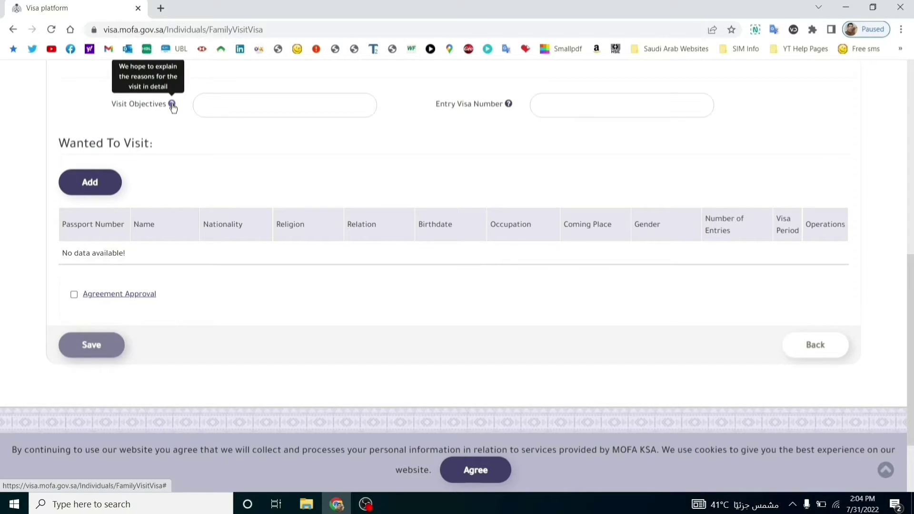
click(208, 106)
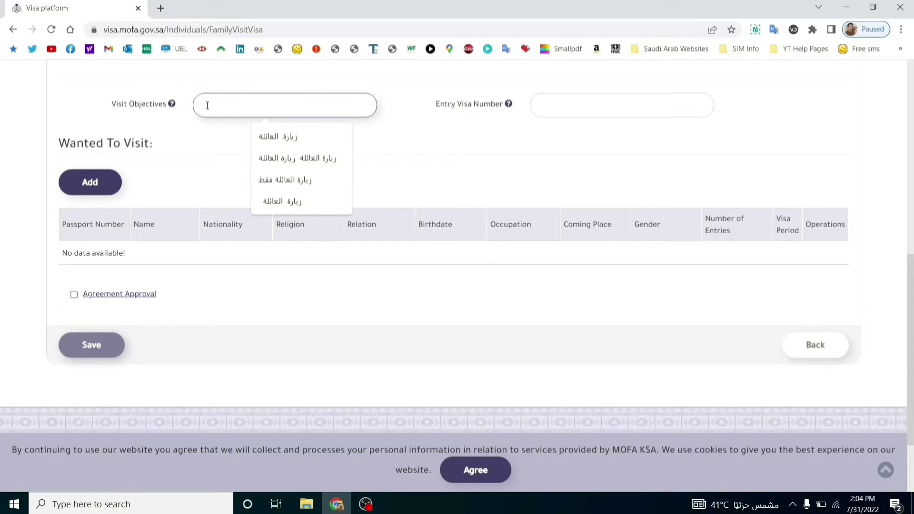
click(291, 144)
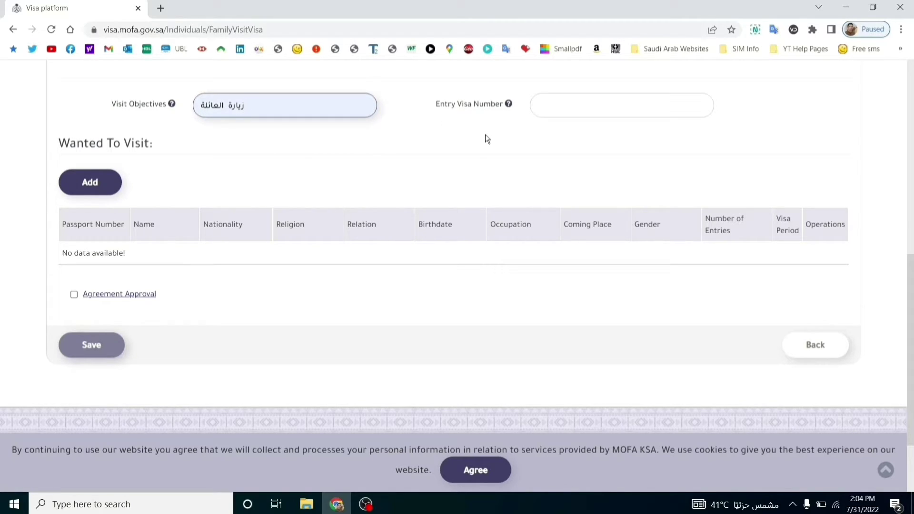
View the sample visa image that shows where to find the entry visa number
click(509, 105)
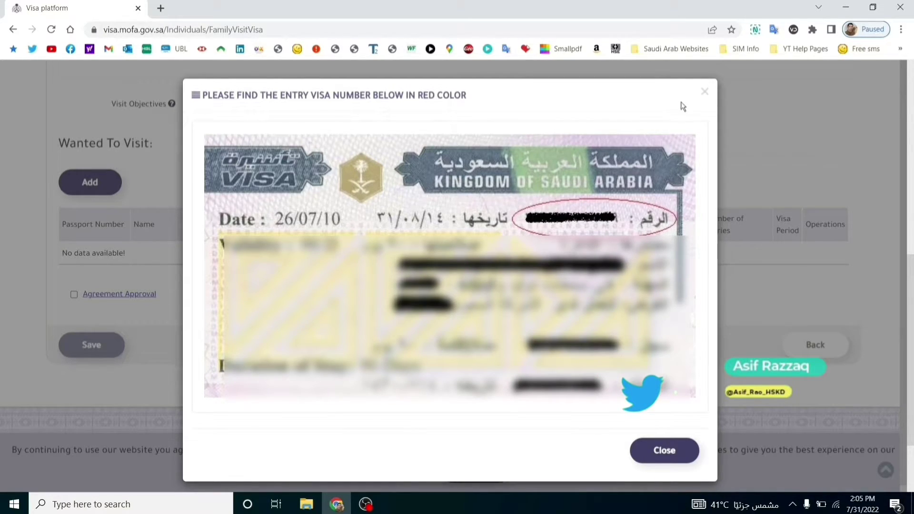
click(705, 93)
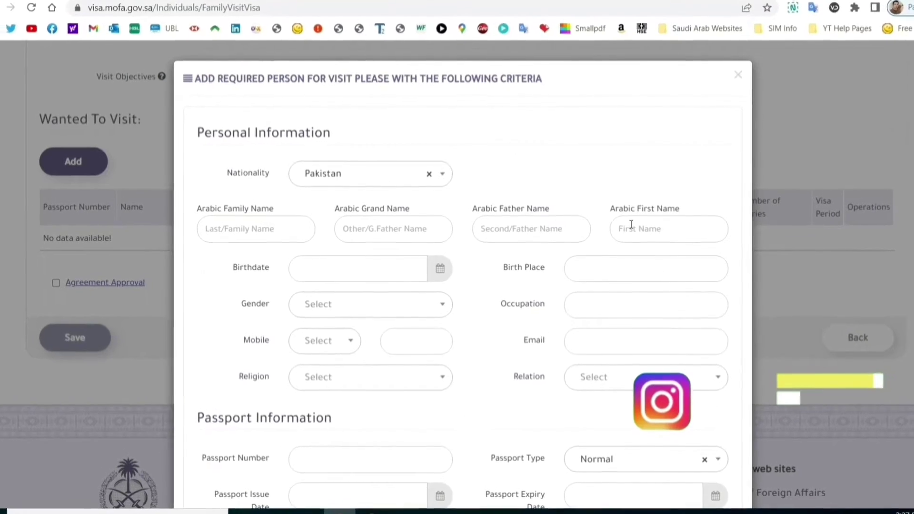
Review the Arabic name, gender and occupation fields in the form for adding a person to the visit
click(606, 230)
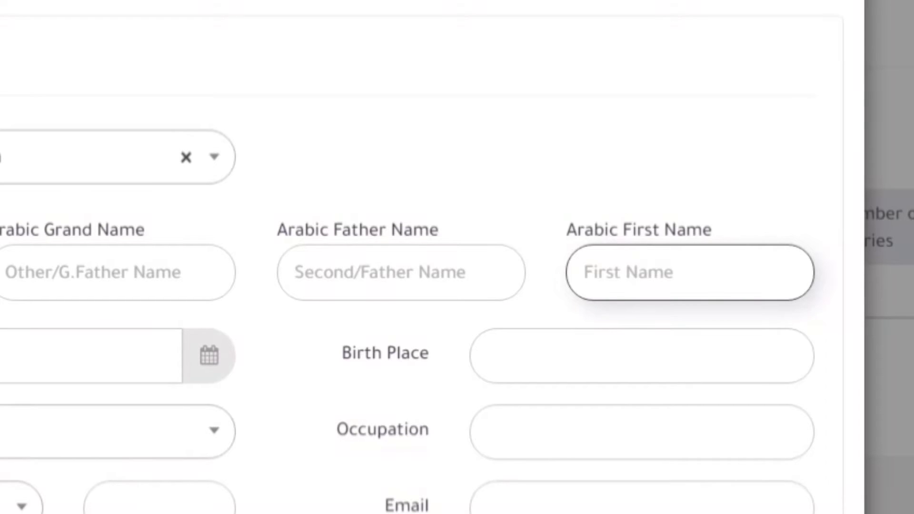
click(233, 234)
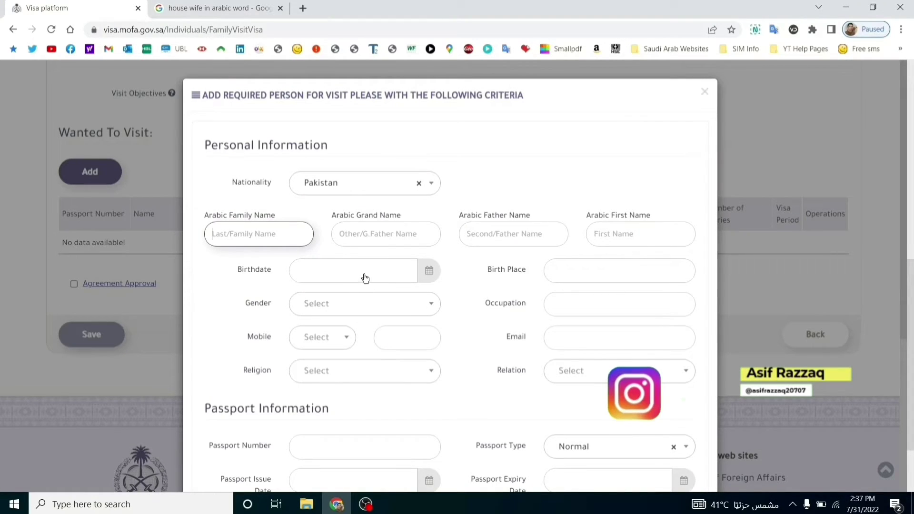
click(355, 310)
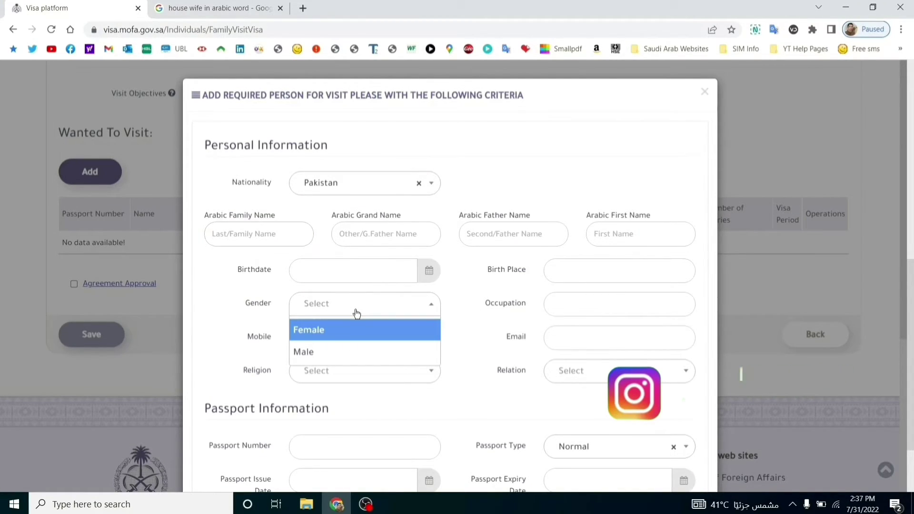
click(575, 306)
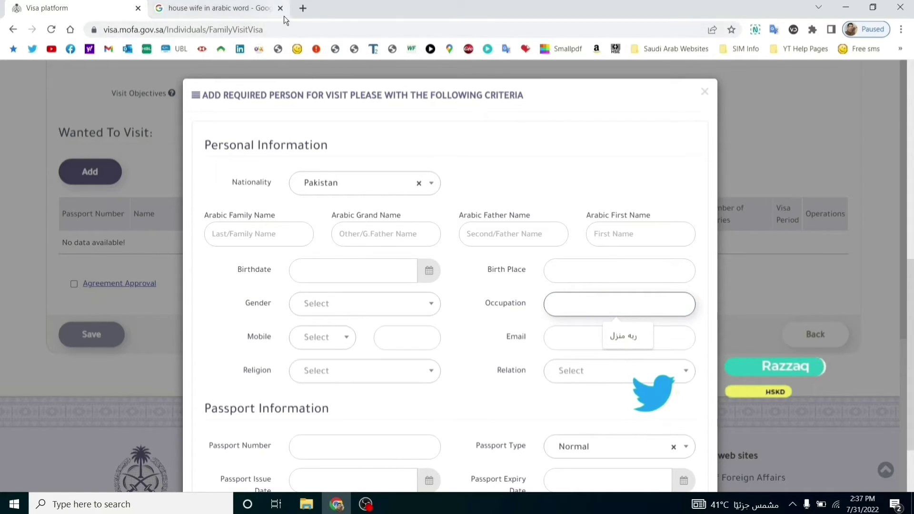
Search Google for "house wife in arabic word" in a new browser tab
click(302, 9)
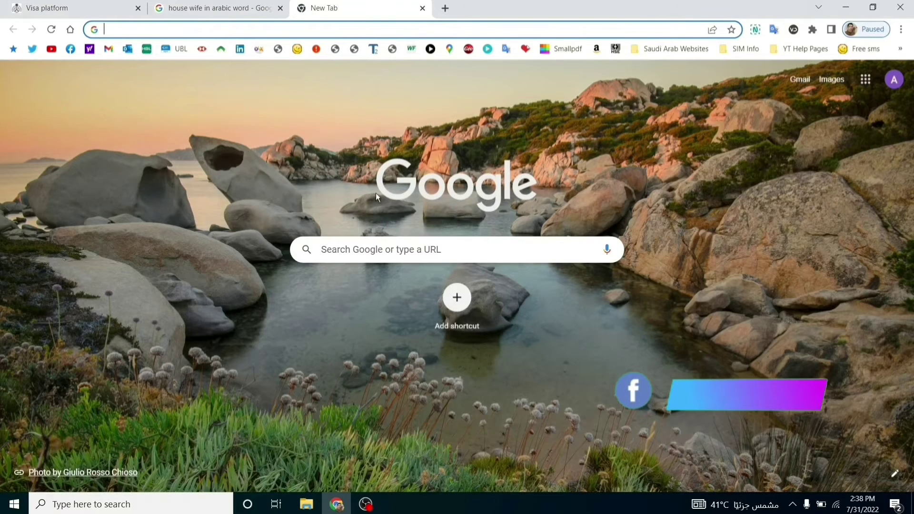
click(367, 251)
text(HOU)
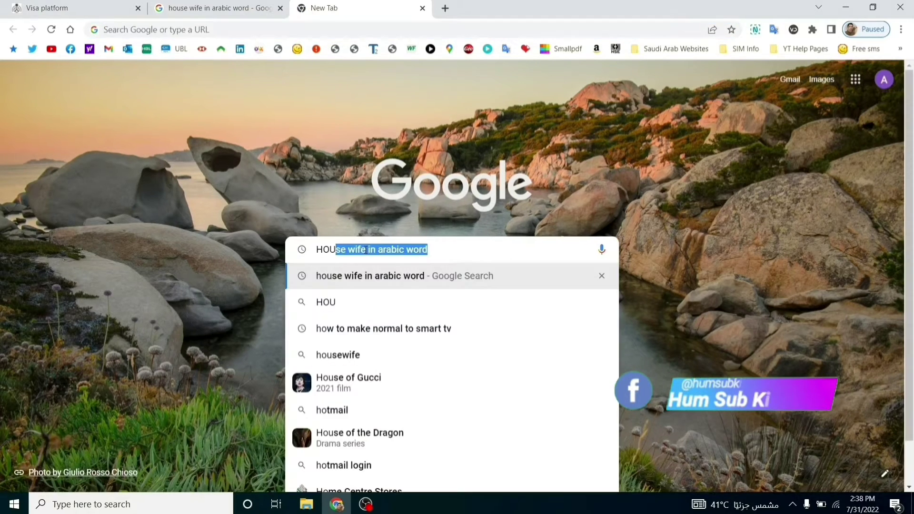
text(SE WI)
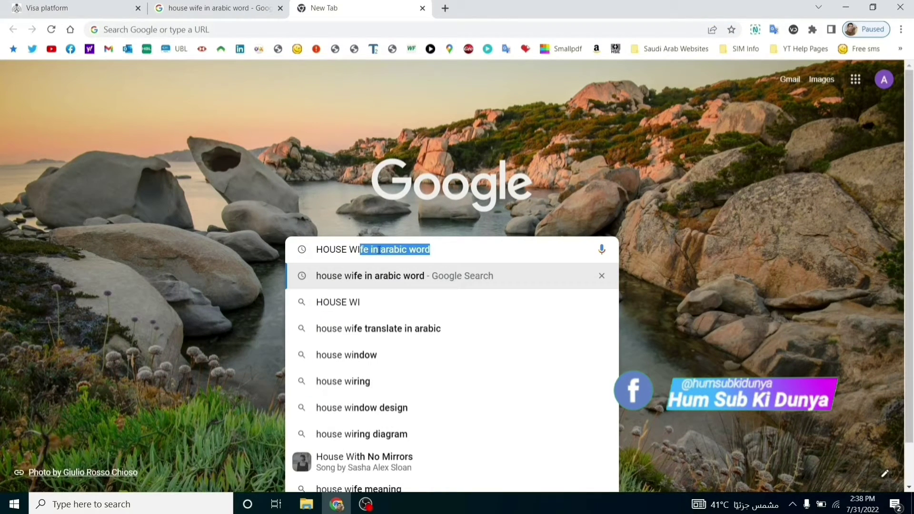
click(401, 276)
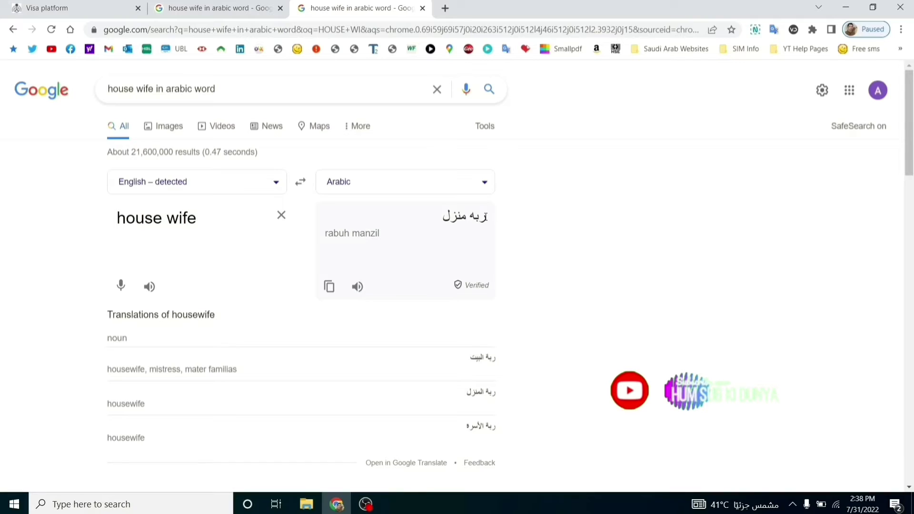
Copy the Arabic translation "ربه منزل" and enter it as the person's occupation in the visa form
drag(486, 217, 455, 217)
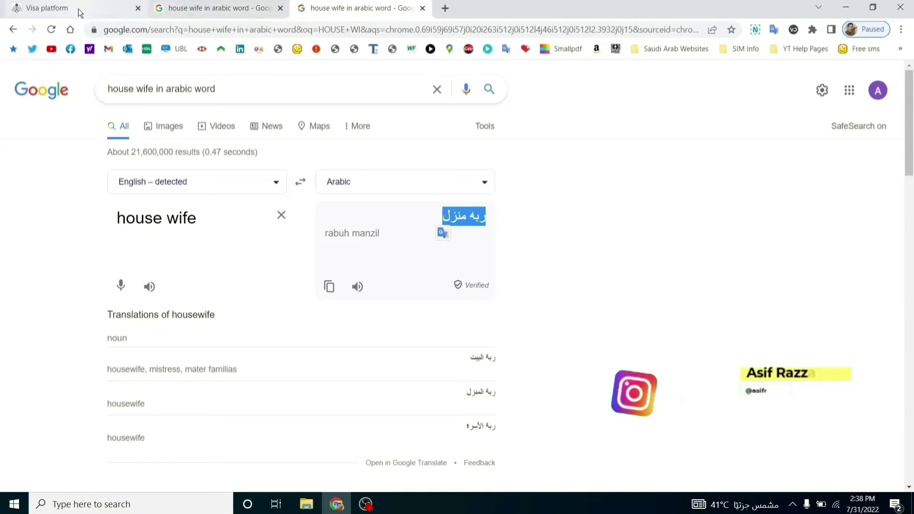
key(ctrl+w)
click(565, 300)
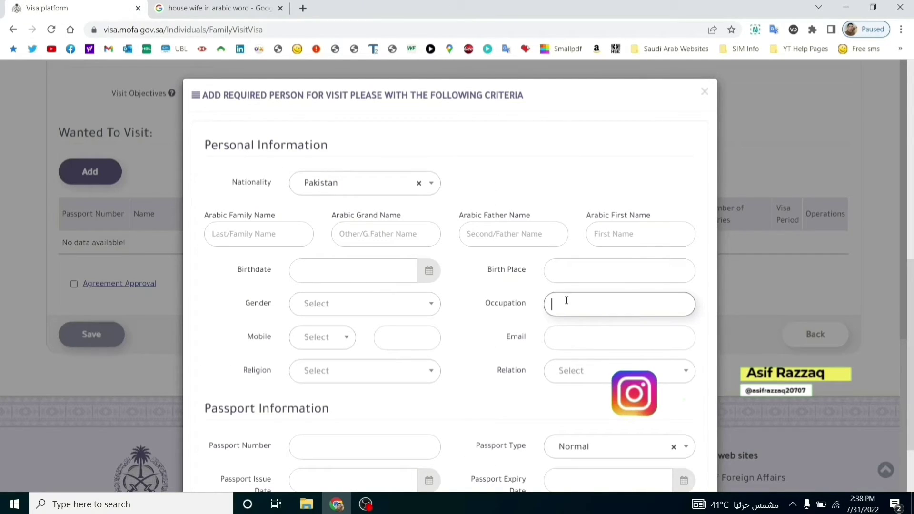
click(567, 301)
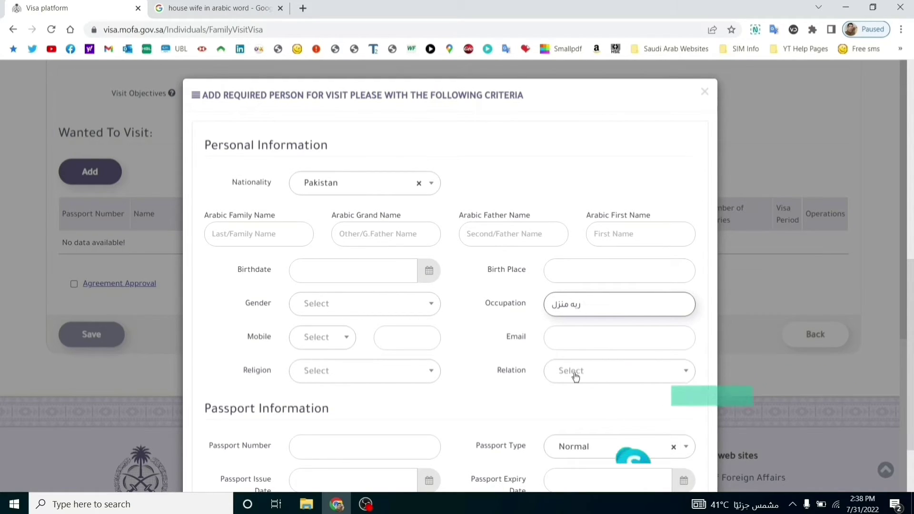
Check the choices offered for the person's mobile country code, religion and relation
click(346, 342)
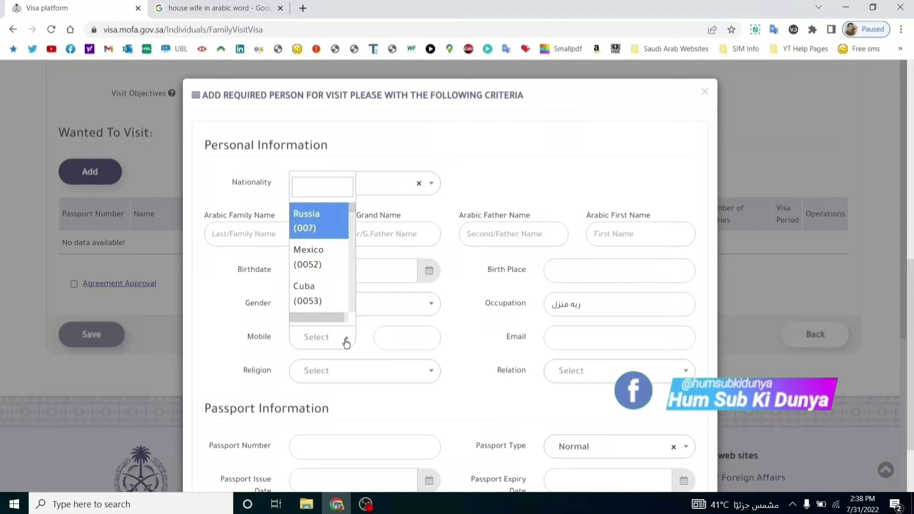
click(346, 342)
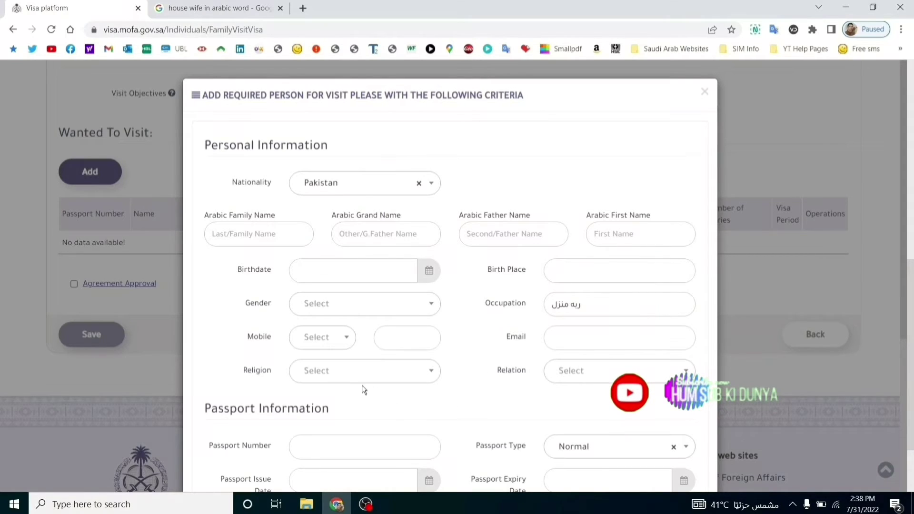
click(343, 380)
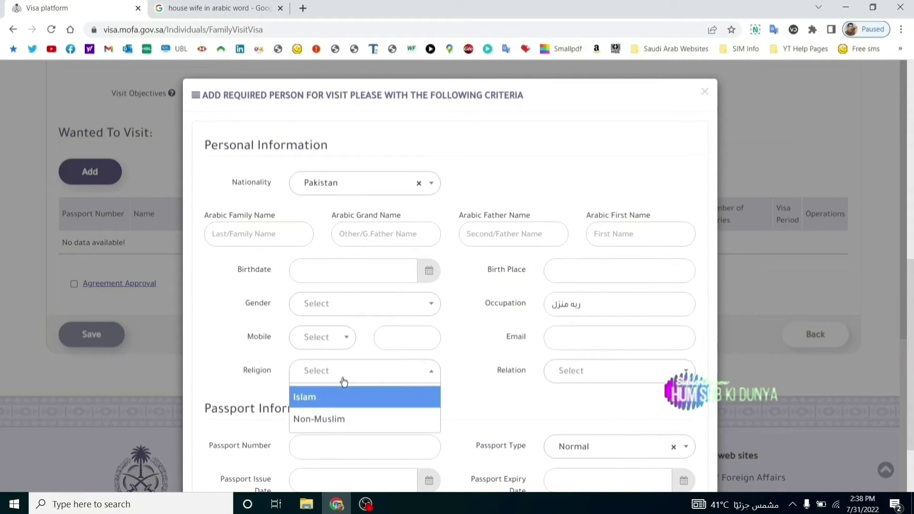
click(343, 380)
click(619, 372)
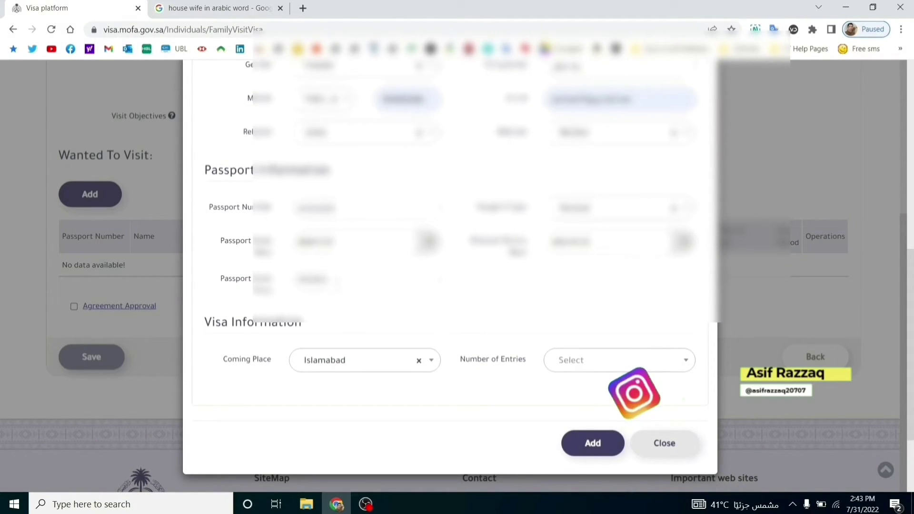
Check the coming place choices, set the number of entries to Single and look at the validity duration setting
click(400, 370)
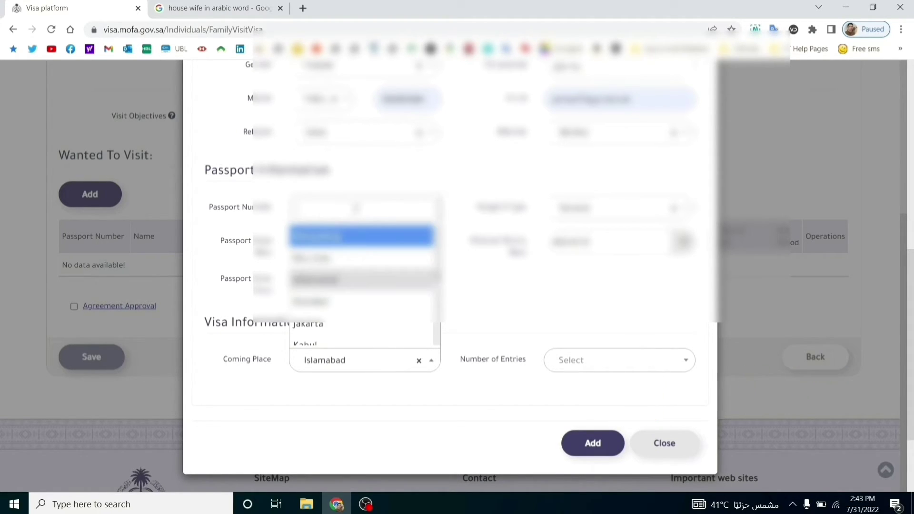
click(381, 364)
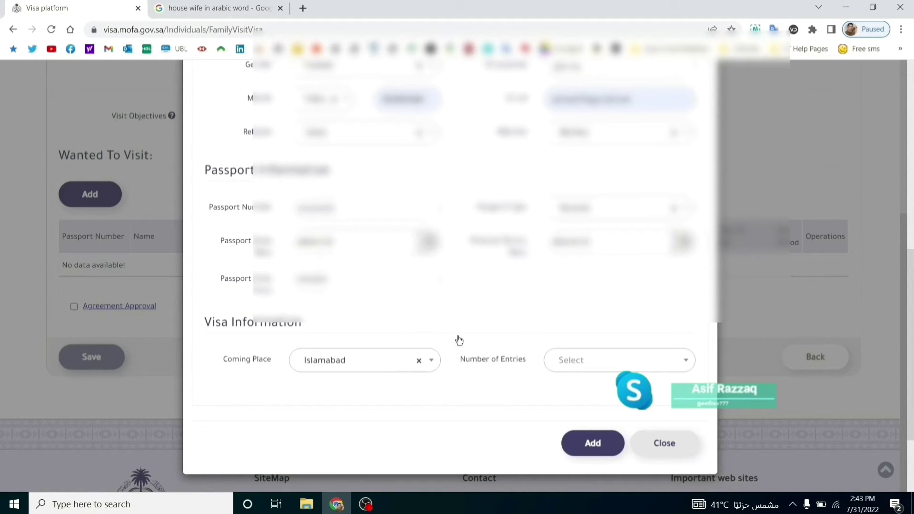
click(590, 365)
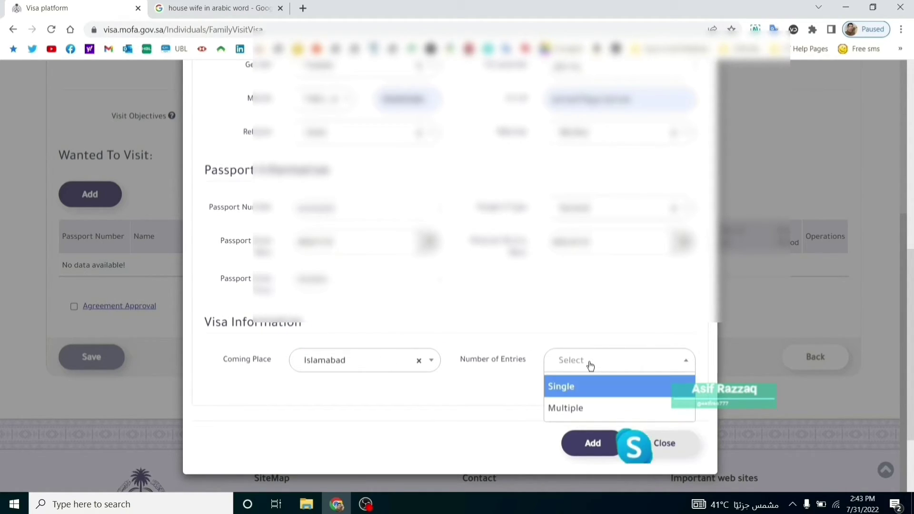
click(600, 392)
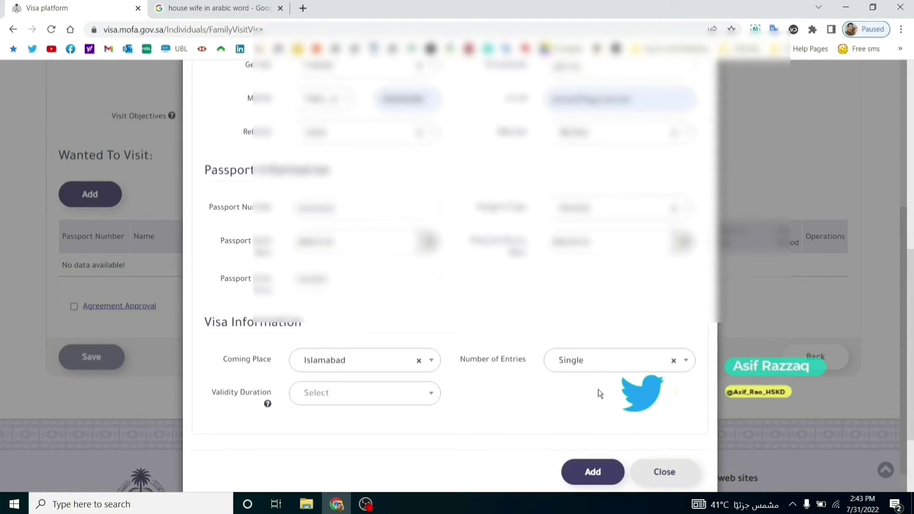
click(395, 396)
click(376, 402)
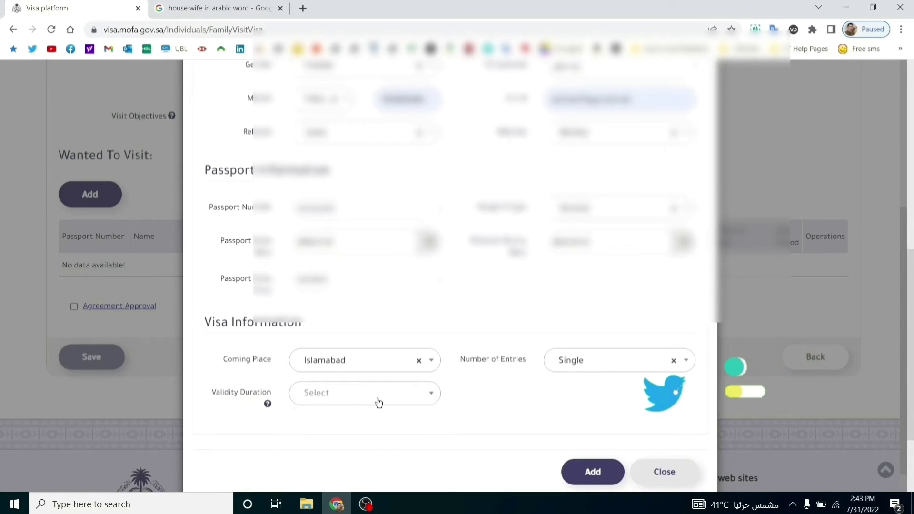
mouse_move(268, 405)
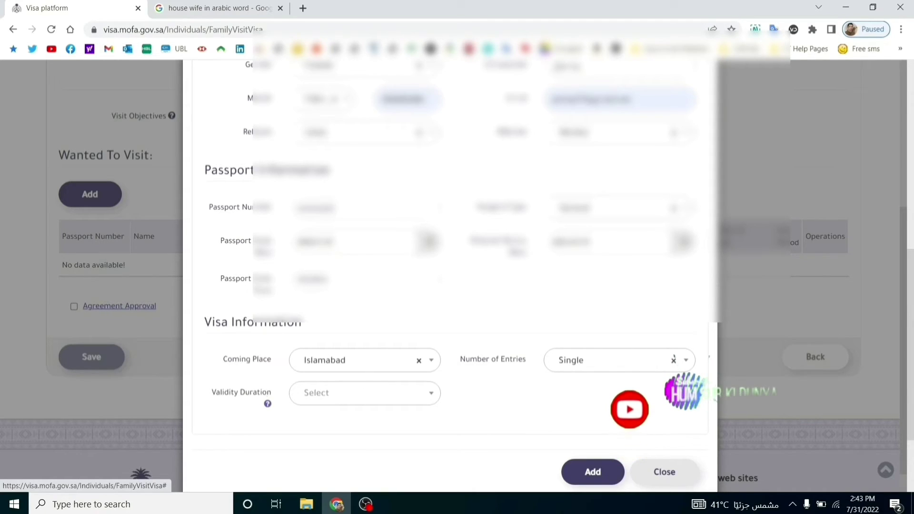
Set the number of entries to Multiple and check the validity duration setting
click(639, 366)
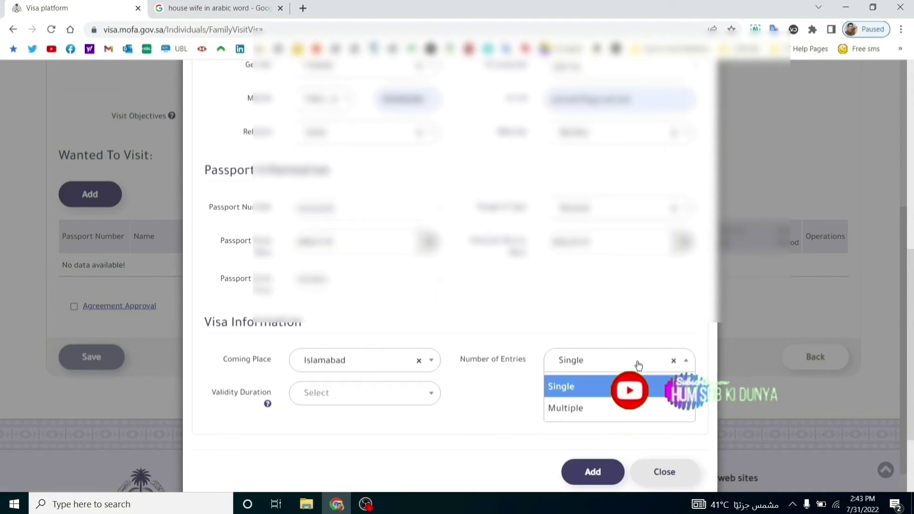
click(593, 412)
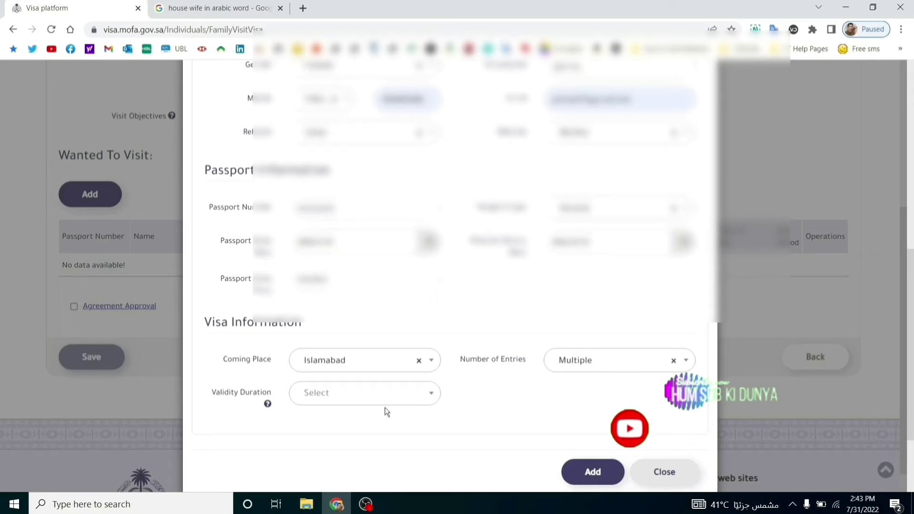
click(376, 394)
click(430, 393)
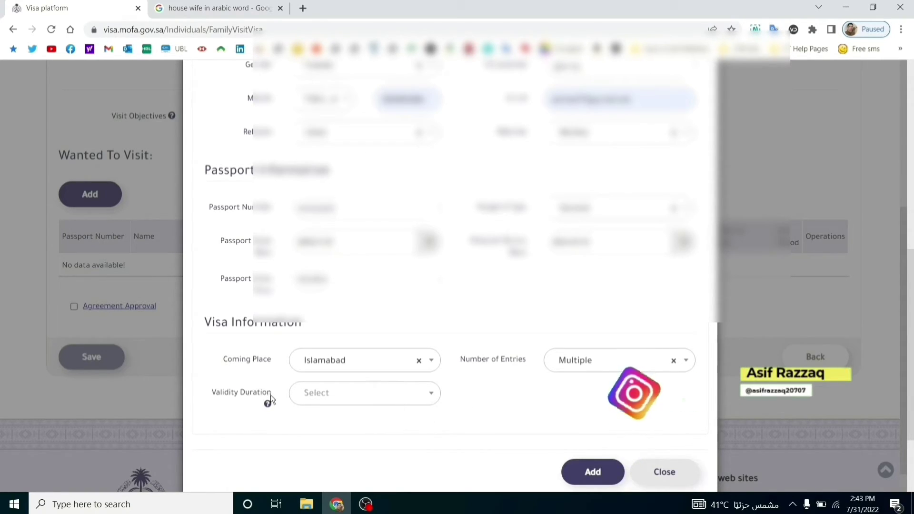
mouse_move(268, 405)
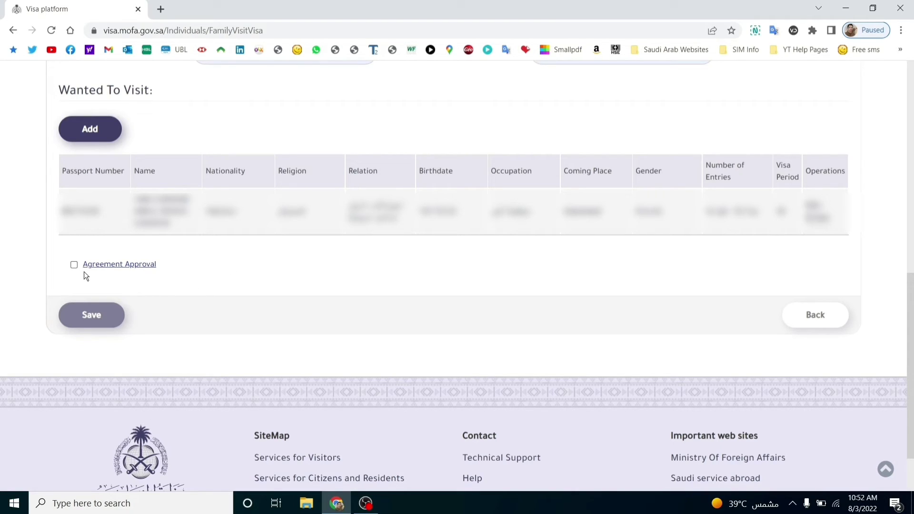
Read and accept the agreement approval, and save the family visit application
click(108, 265)
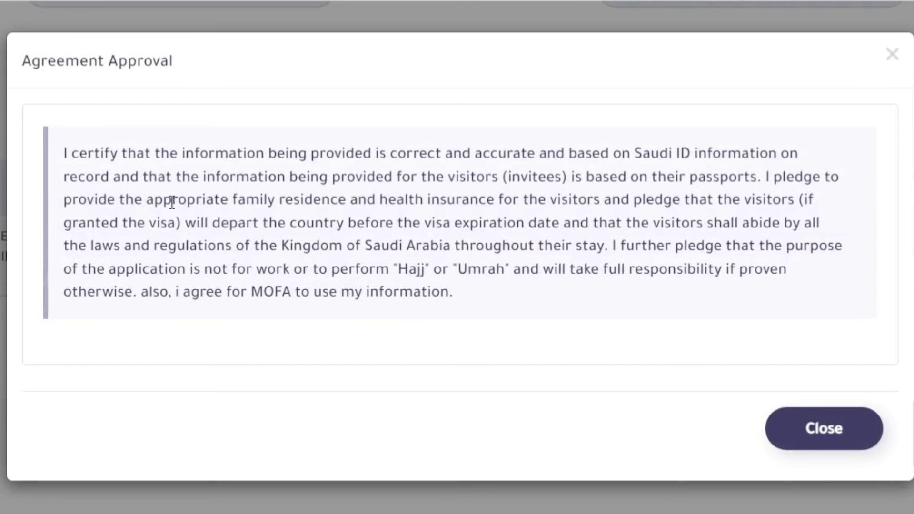
click(2, 393)
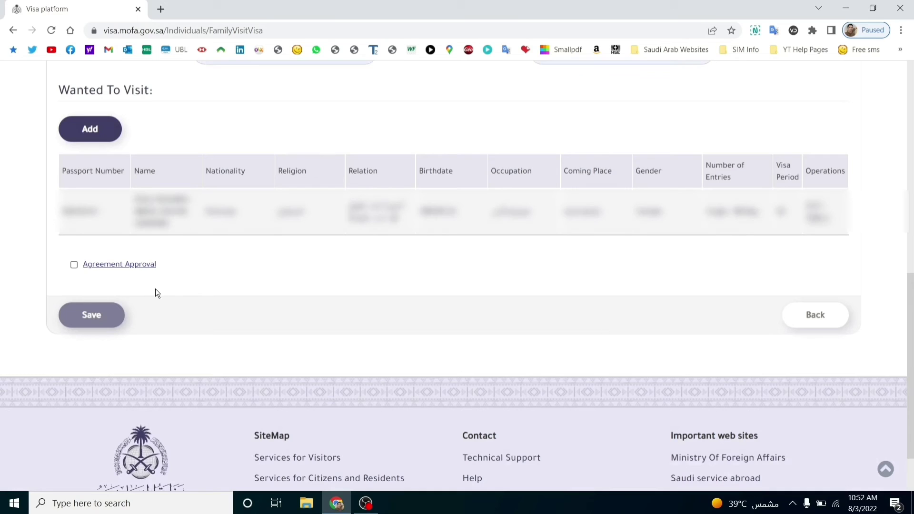
click(73, 265)
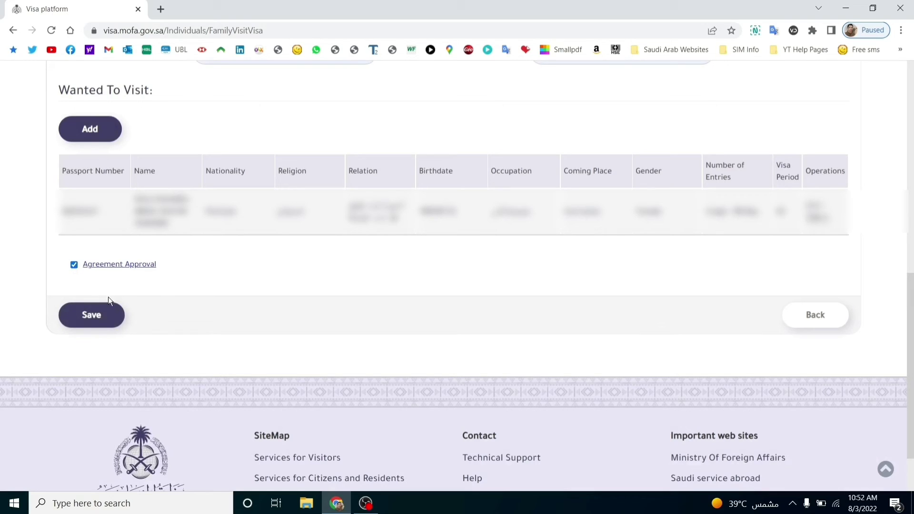
click(90, 315)
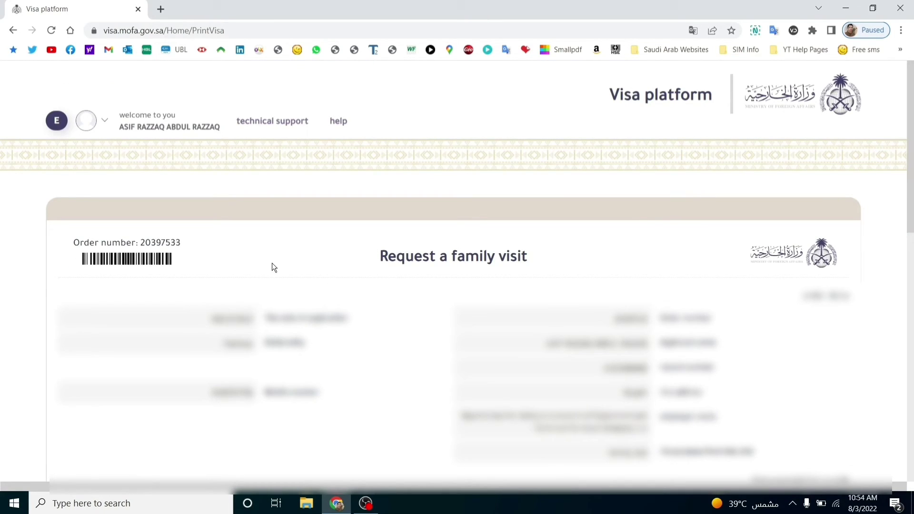
Review the submitted family visit request from the order number down to the signature section and print it
drag(188, 243, 74, 242)
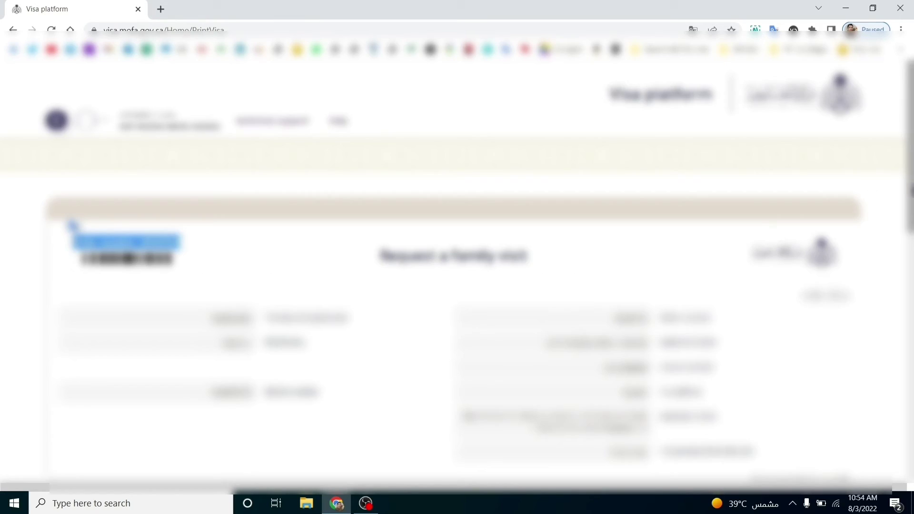
scroll(457, 281, down, 2)
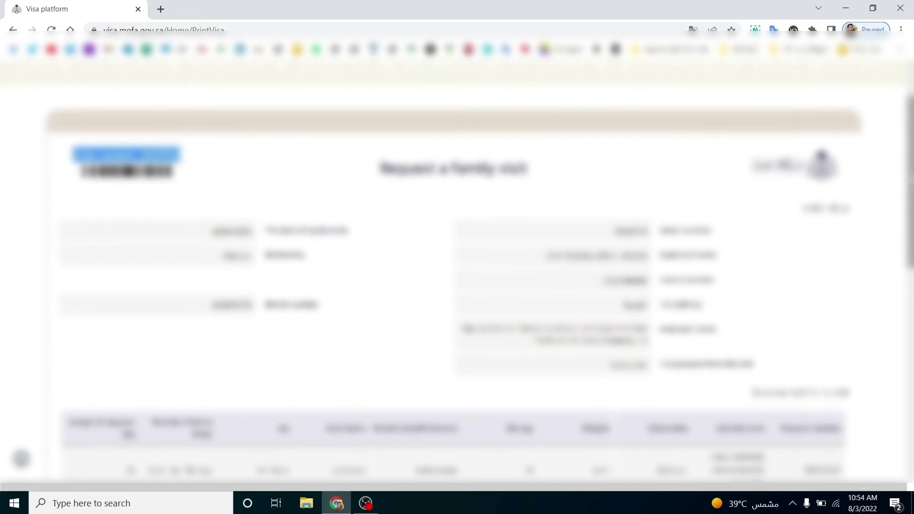
scroll(457, 281, down, 1)
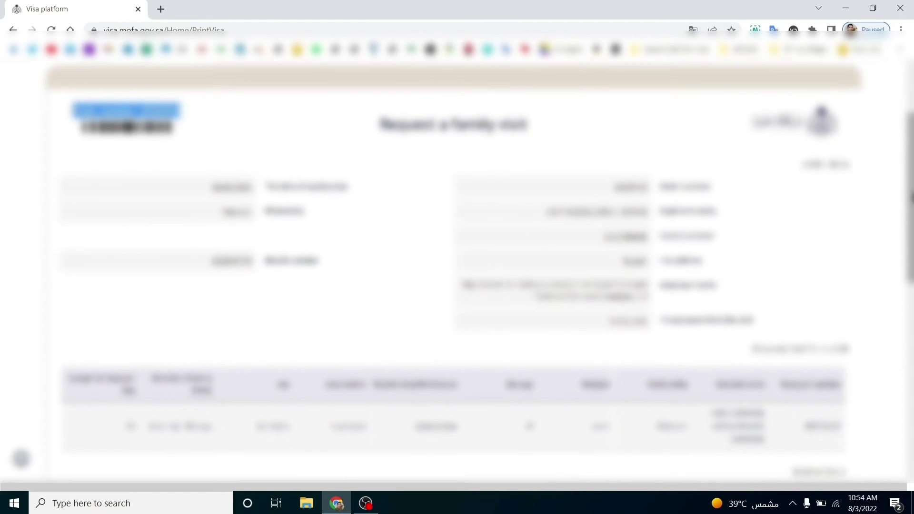
scroll(457, 281, down, 1)
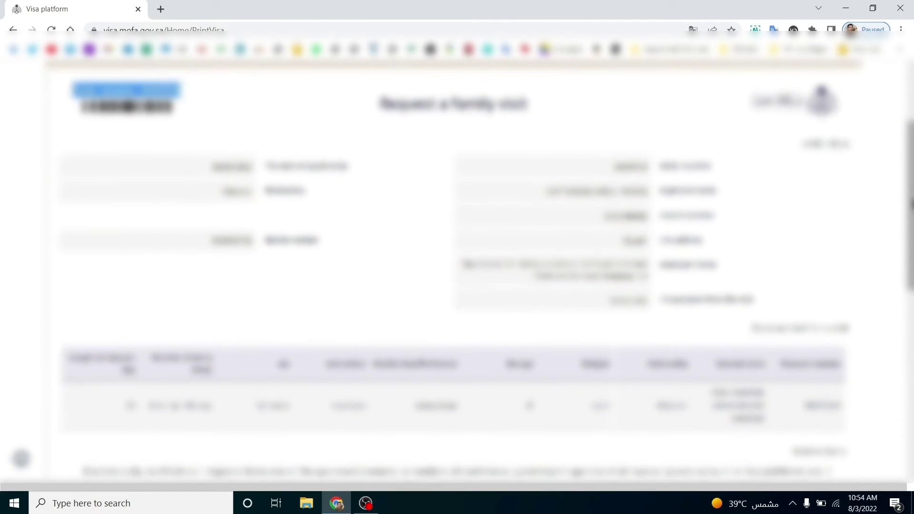
scroll(457, 280, down, 1)
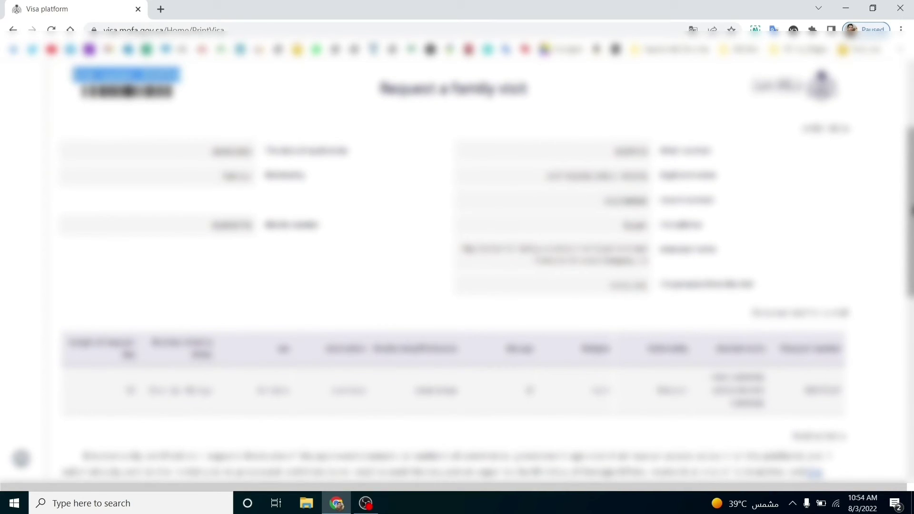
scroll(458, 281, down, 2)
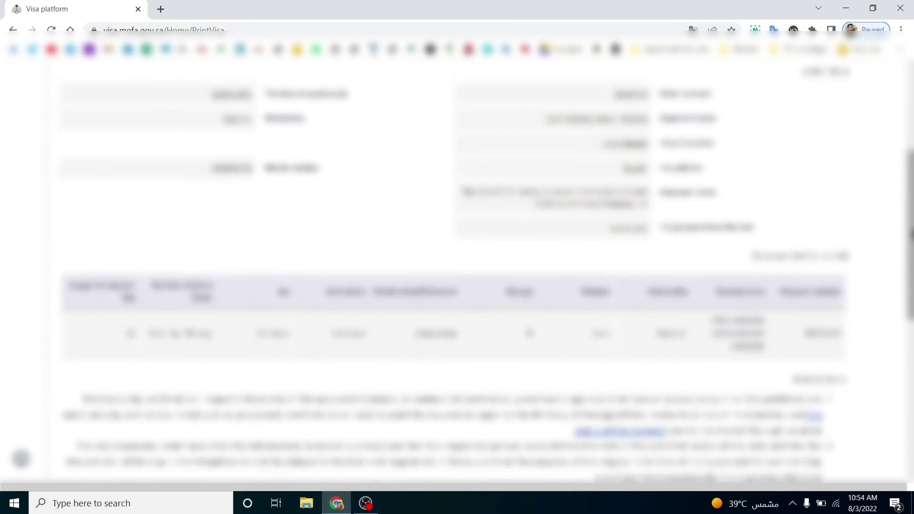
scroll(457, 269, down, 1)
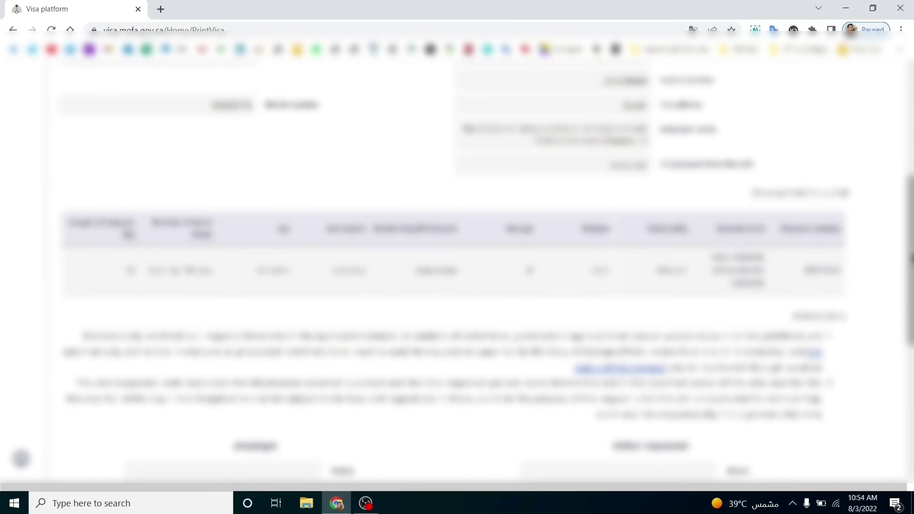
scroll(457, 269, down, 2)
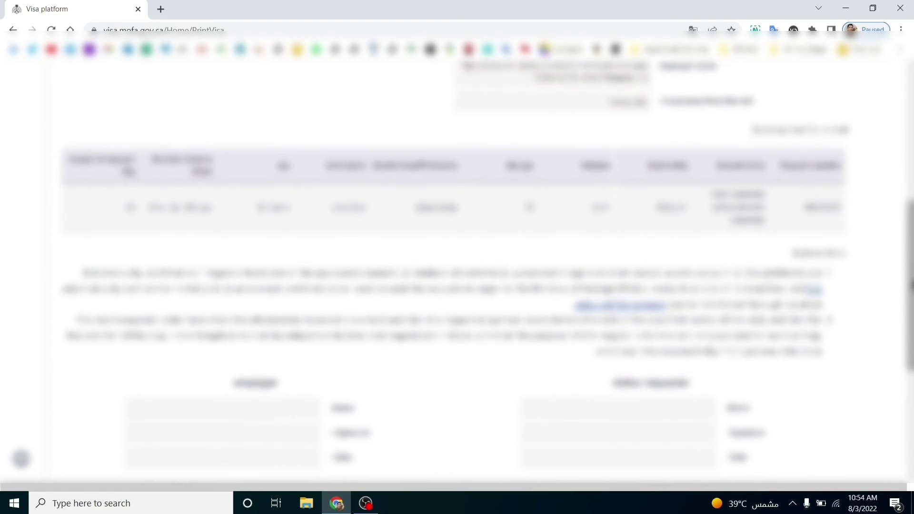
scroll(457, 269, down, 2)
scroll(457, 270, down, 3)
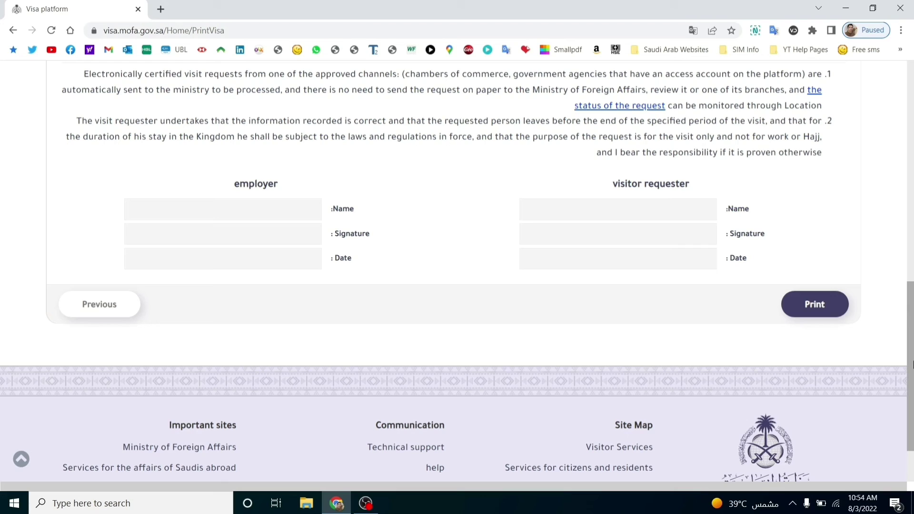
click(826, 315)
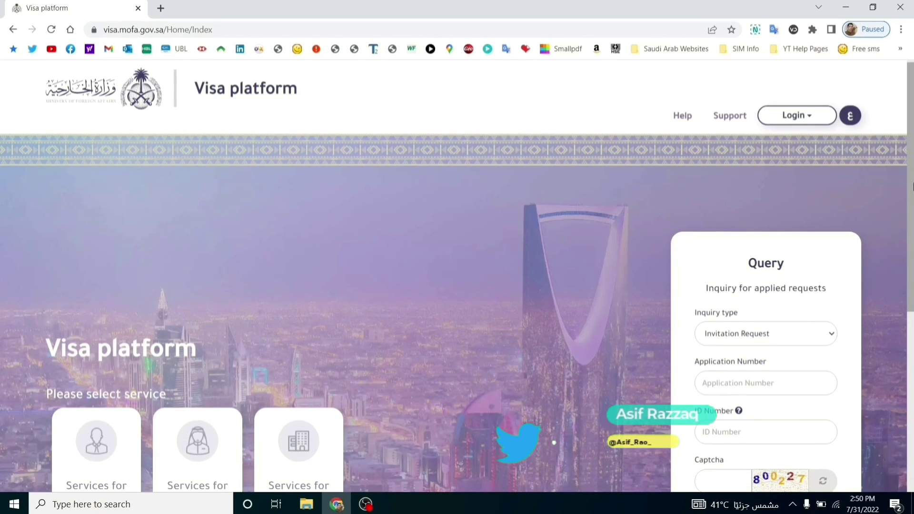
Review the inquiry types and the application number, ID number and captcha fields of the Query form for applied requests
scroll(780, 214, down, 2)
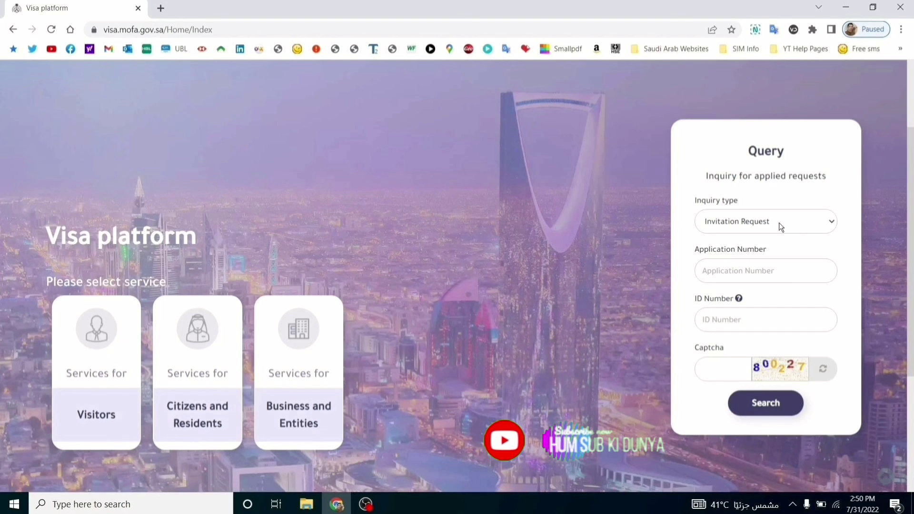
click(781, 227)
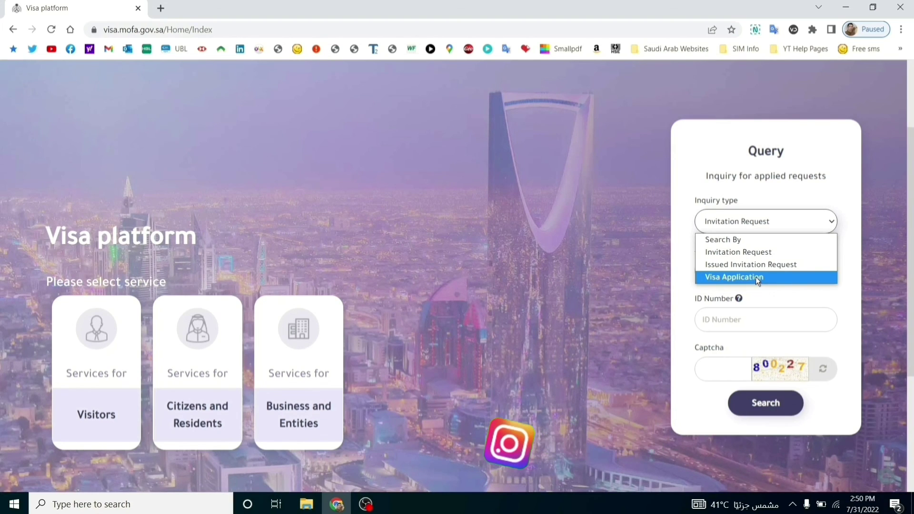
click(682, 223)
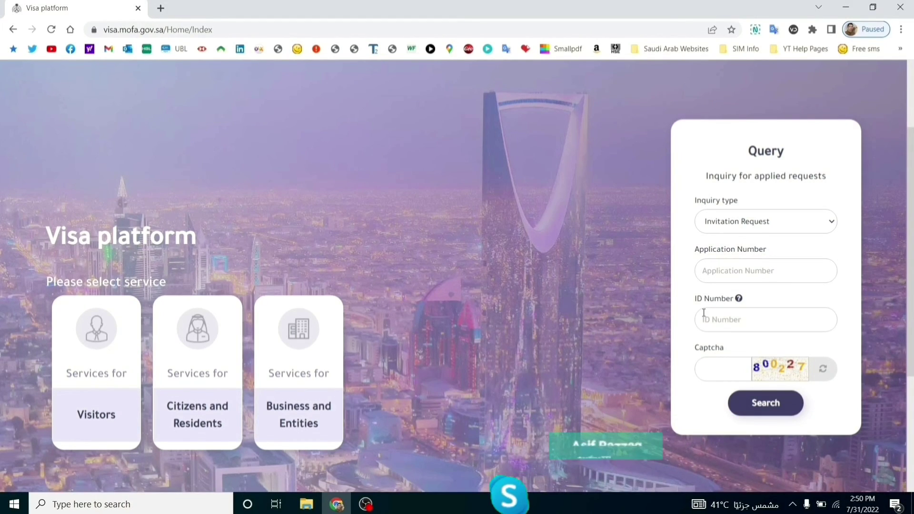
click(714, 369)
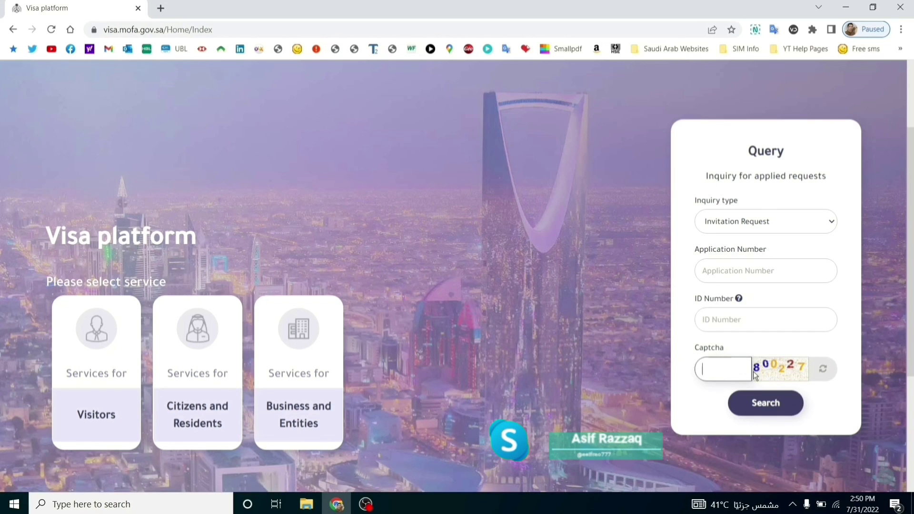